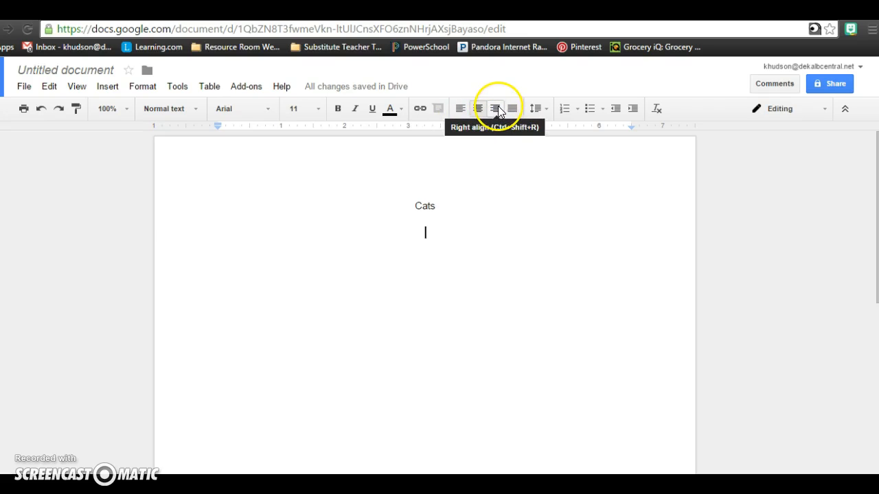
Step: Left-align the line below the title and write "Cats are amazing animals that love to snuggle." there
{"action": "left_click", "coordinate": [460, 110]}
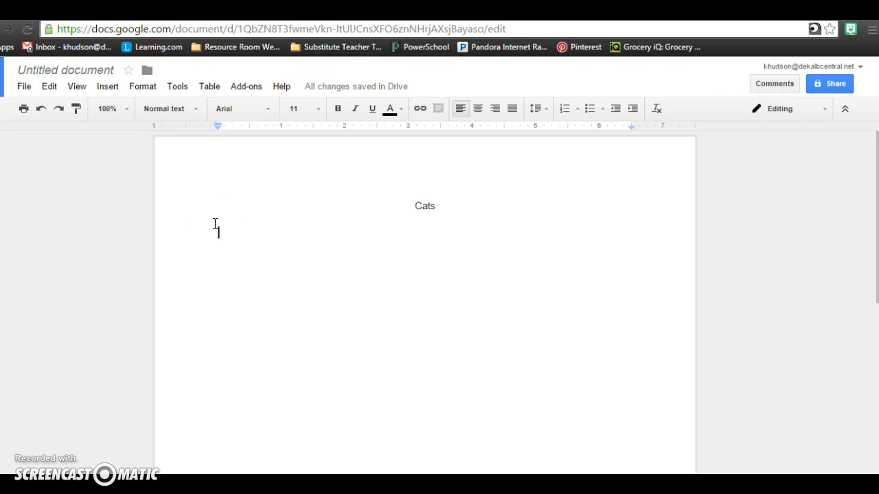
{"action": "type", "text": "C"}
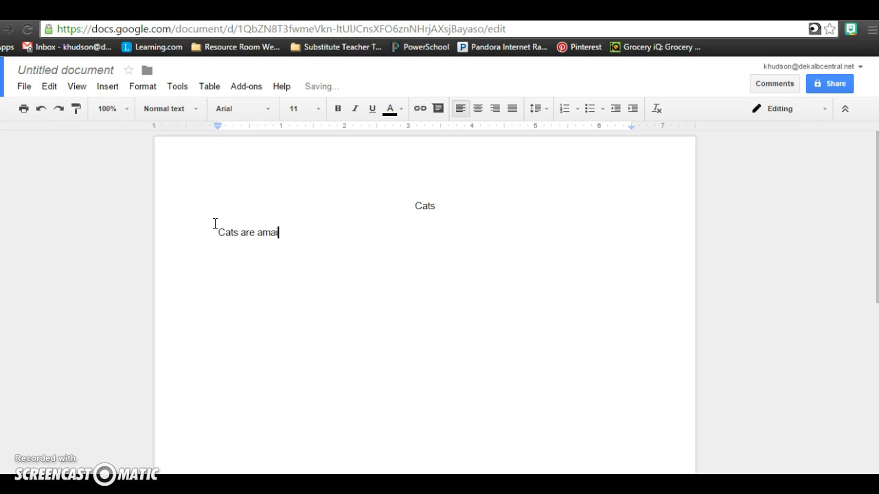
{"action": "type", "text": "ats are amazing am"}
{"action": "type", "text": "imals that I"}
{"action": "type", "text": "ove to snuggle."}
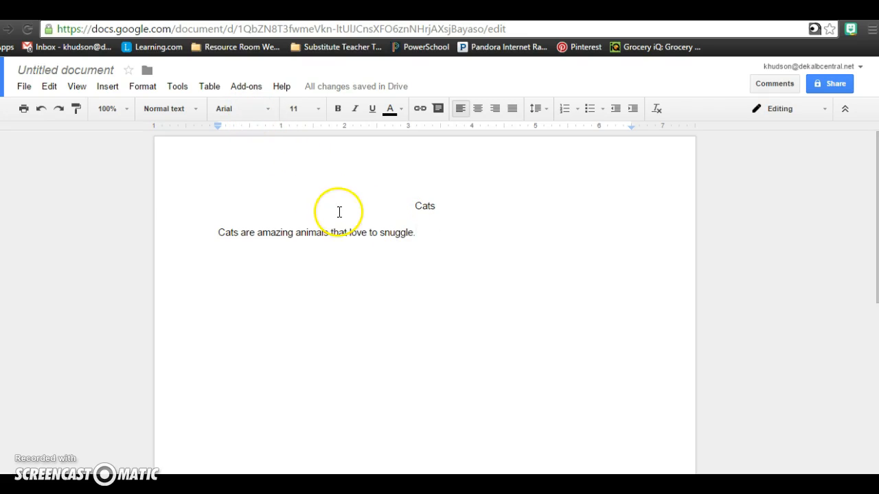
Step: Set the font of the body sentence, except its first letter, to Comic Sans MS
{"action": "left_click_drag", "start_coordinate": [416, 233], "coordinate": [227, 234]}
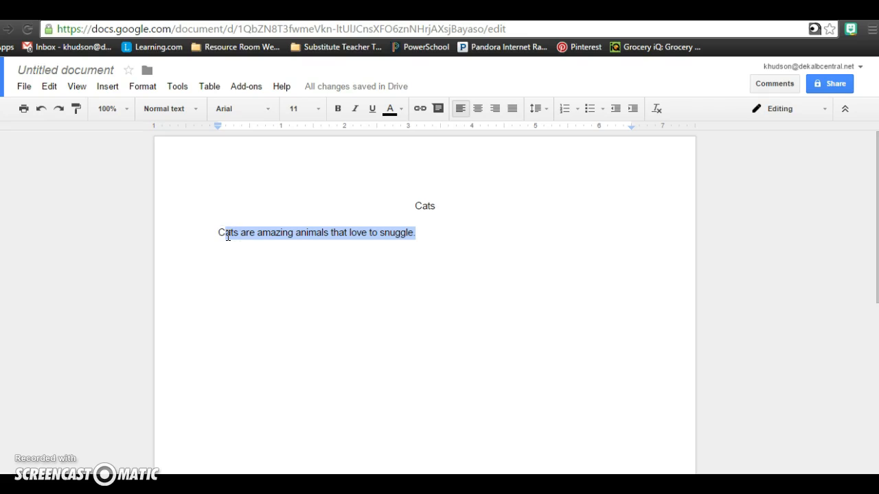
{"action": "left_click", "coordinate": [268, 109]}
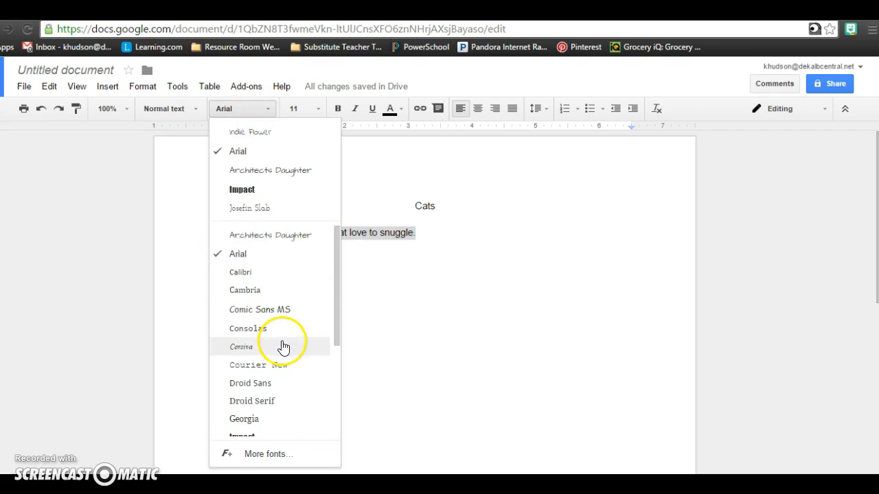
{"action": "left_click_drag", "start_coordinate": [335, 292], "coordinate": [338, 335]}
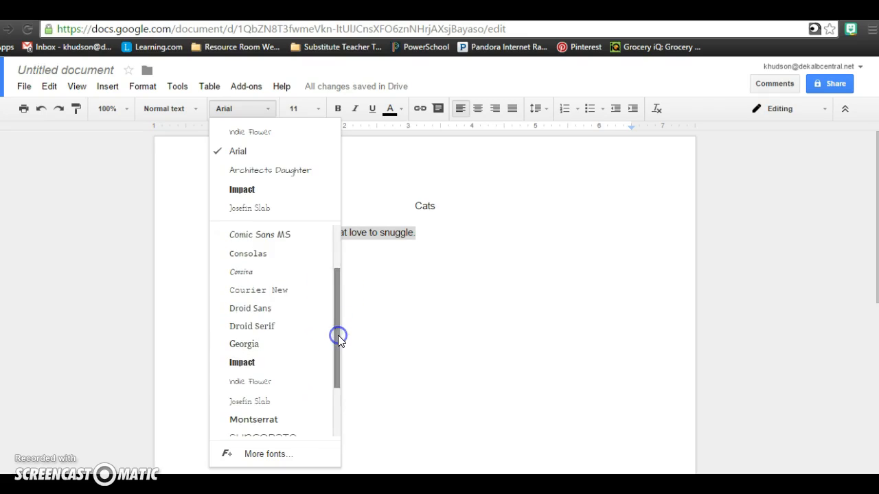
{"action": "left_click", "coordinate": [279, 237]}
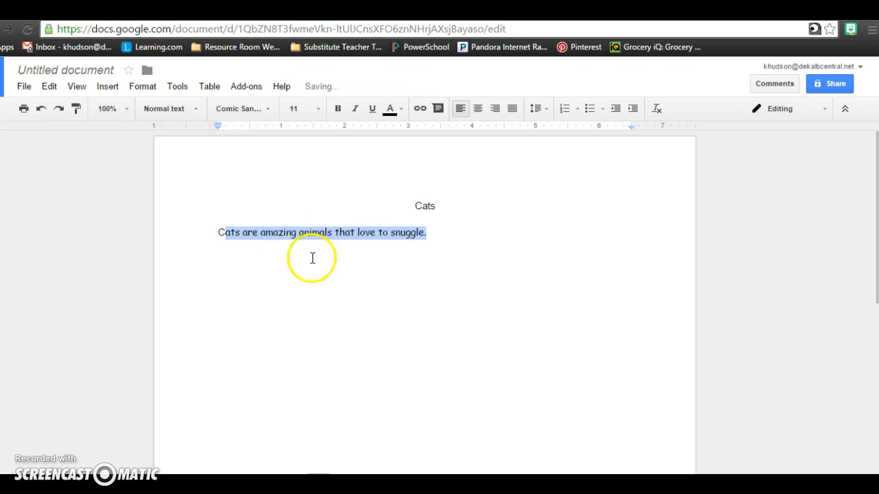
Step: Look through the font list and the additional fonts catalogue, and close it without choosing another font
{"action": "left_click", "coordinate": [269, 112]}
{"action": "left_click_drag", "start_coordinate": [334, 302], "coordinate": [343, 417]}
{"action": "left_click", "coordinate": [287, 457]}
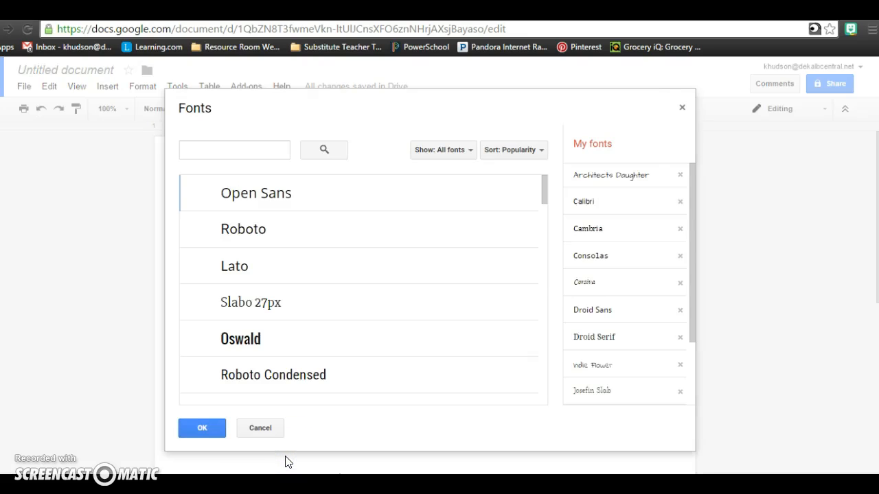
{"action": "left_click", "coordinate": [199, 434]}
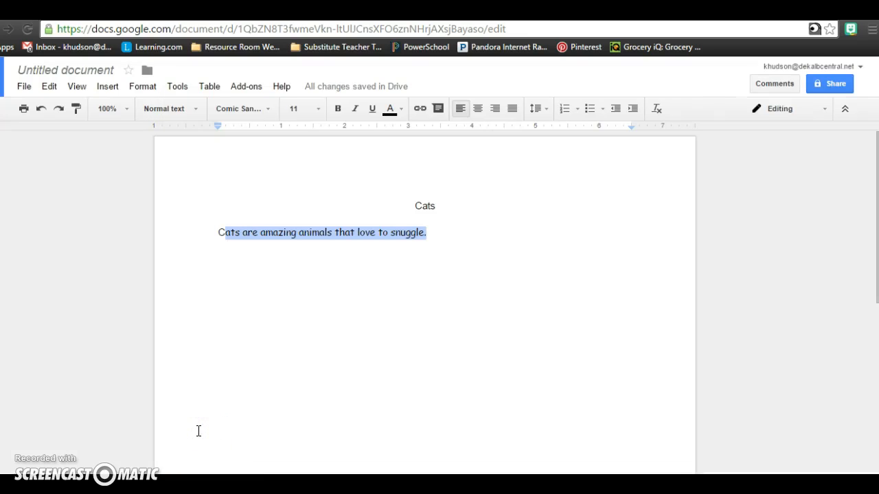
Step: Try font sizes 30 and 8 on the selected sentence text
{"action": "left_click", "coordinate": [320, 110]}
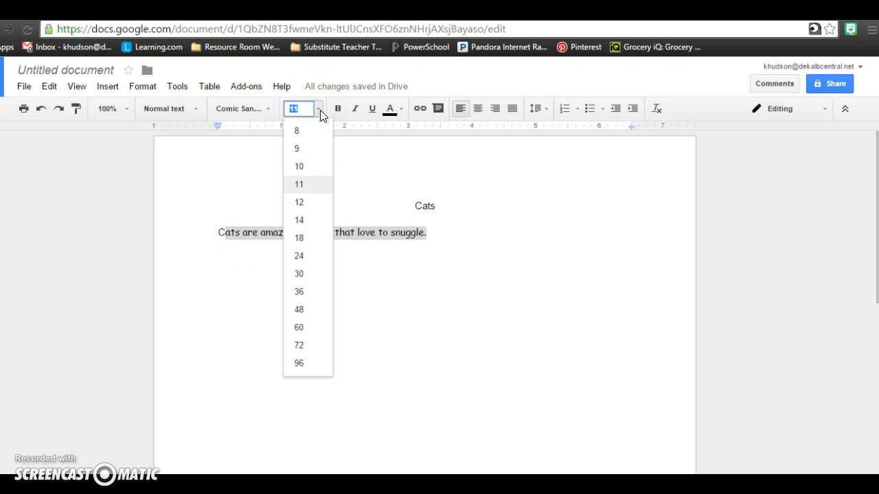
{"action": "left_click", "coordinate": [303, 274]}
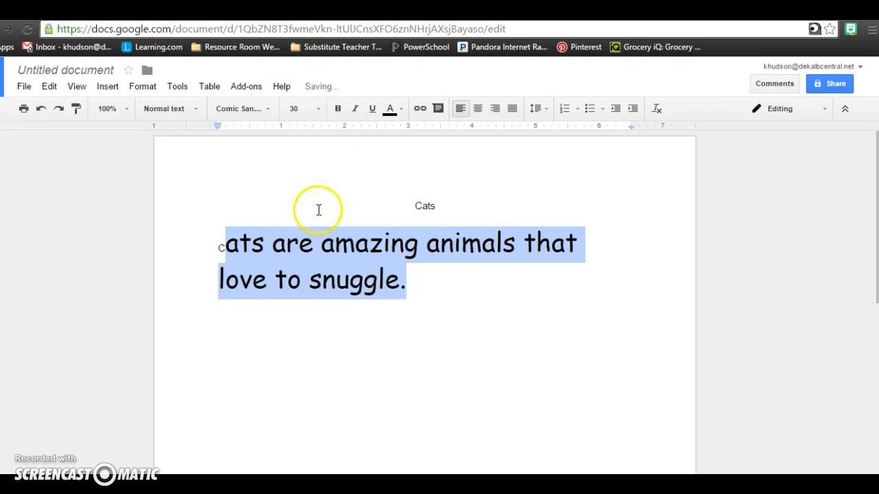
{"action": "left_click", "coordinate": [314, 110]}
{"action": "left_click", "coordinate": [308, 131]}
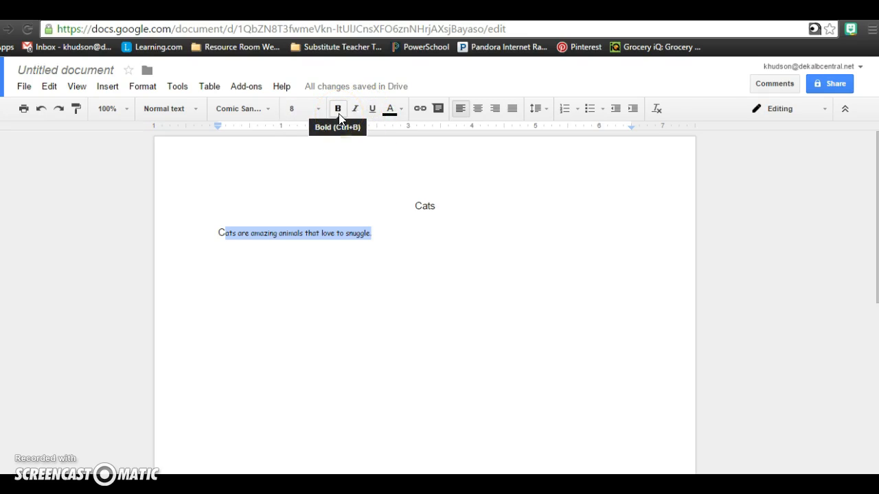
Step: Make the selected sentence text bold, italic and underlined, and set its font size to 48
{"action": "left_click", "coordinate": [338, 112]}
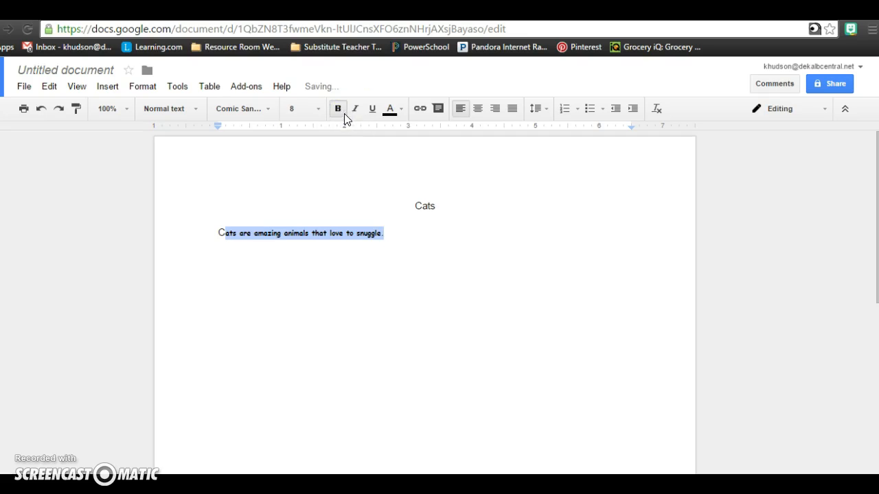
{"action": "left_click", "coordinate": [352, 113]}
{"action": "left_click", "coordinate": [318, 110]}
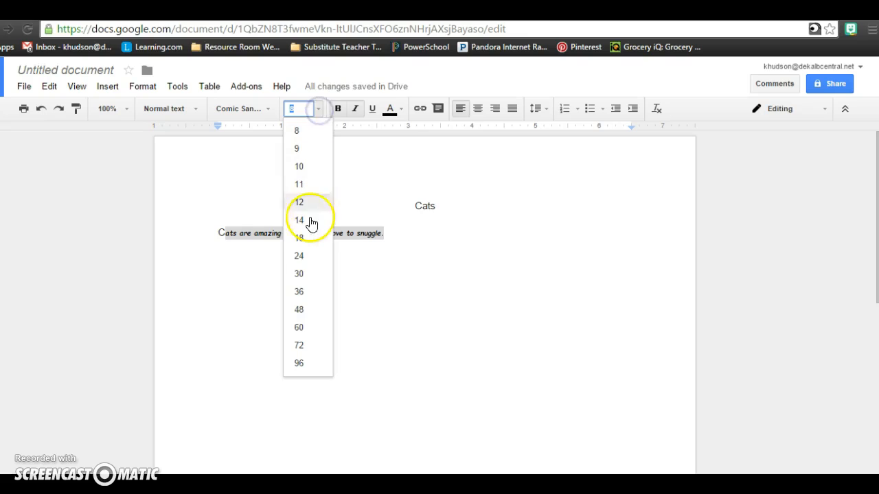
{"action": "left_click", "coordinate": [309, 309]}
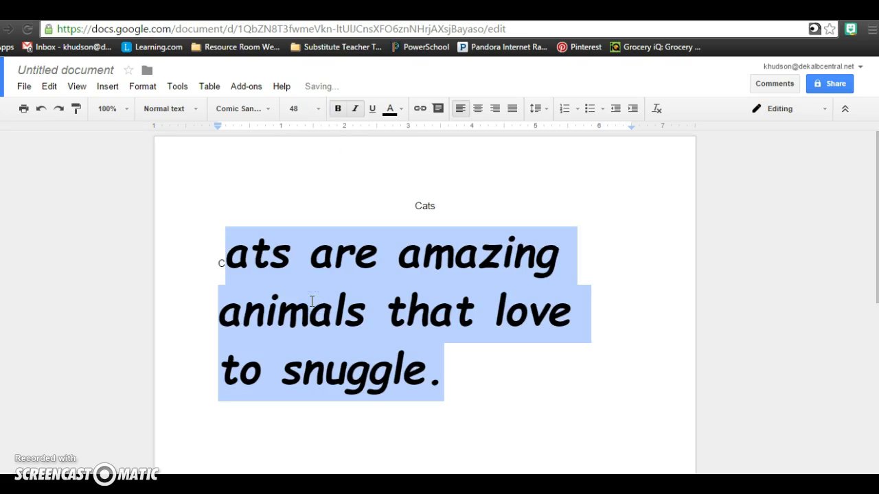
{"action": "left_click", "coordinate": [372, 109]}
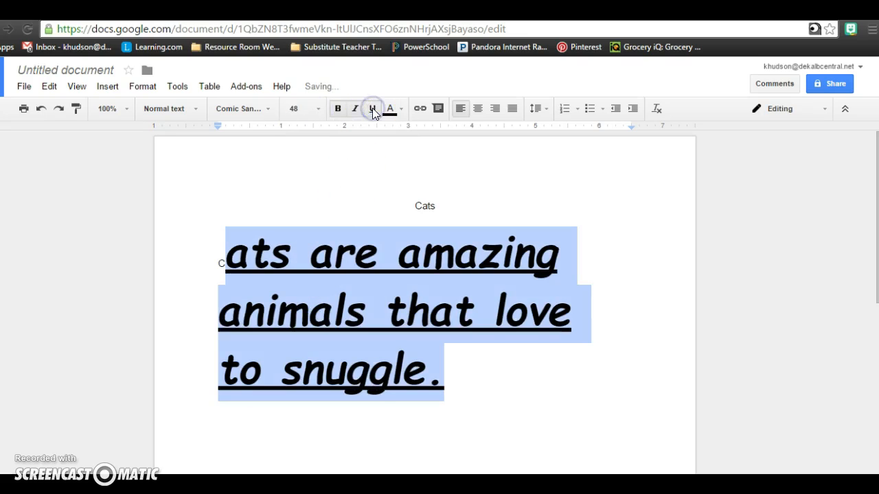
Step: Underline the centred title "Cats" and set its text color to red
{"action": "left_click", "coordinate": [438, 206]}
{"action": "left_click_drag", "start_coordinate": [438, 205], "coordinate": [414, 194]}
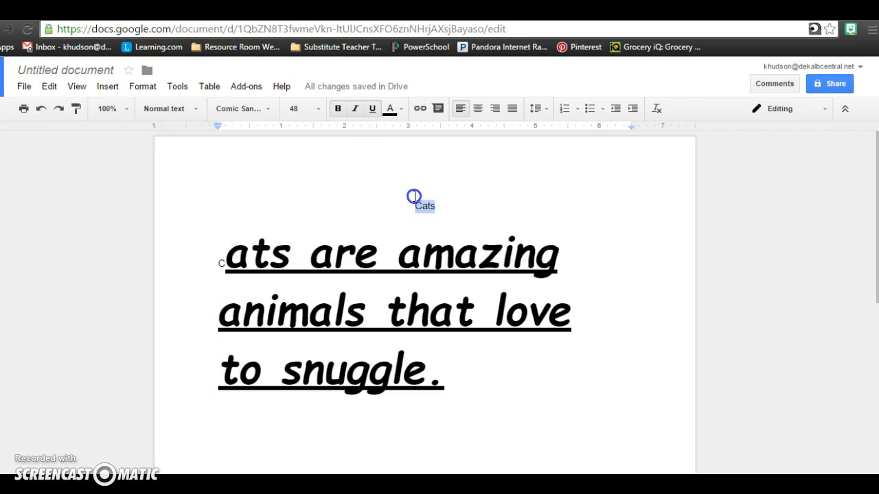
{"action": "left_click", "coordinate": [376, 114]}
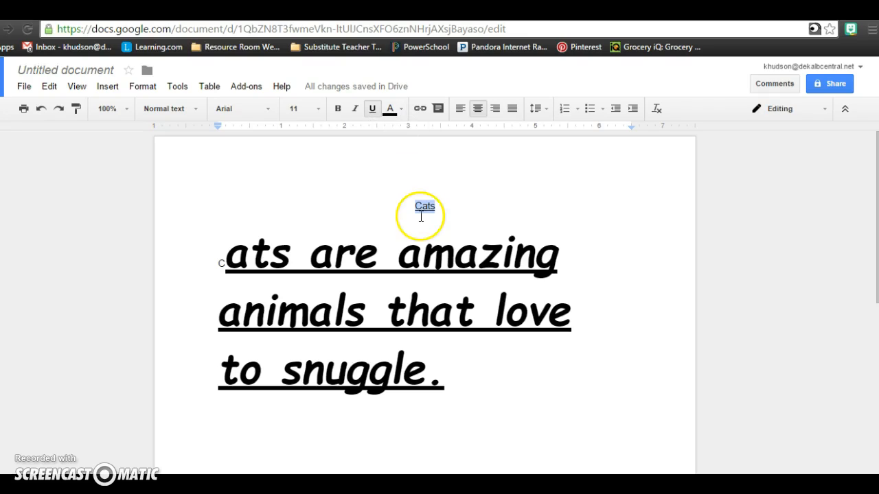
{"action": "left_click", "coordinate": [403, 112]}
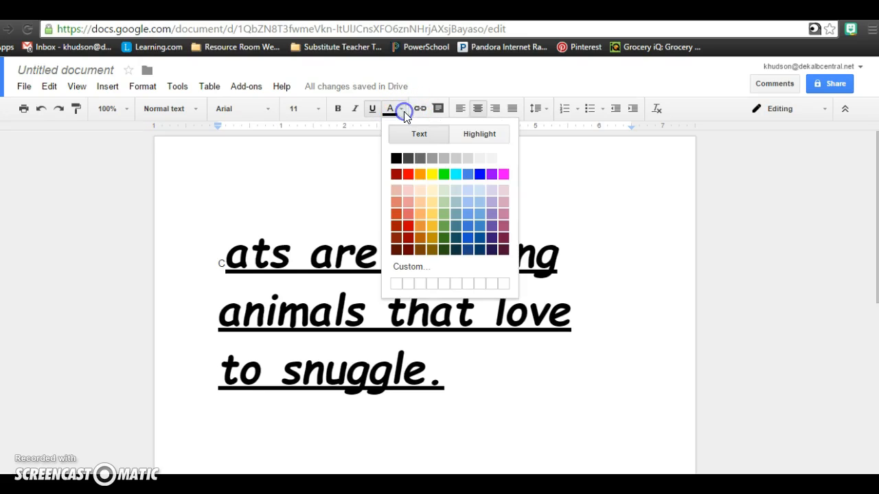
{"action": "left_click", "coordinate": [415, 136]}
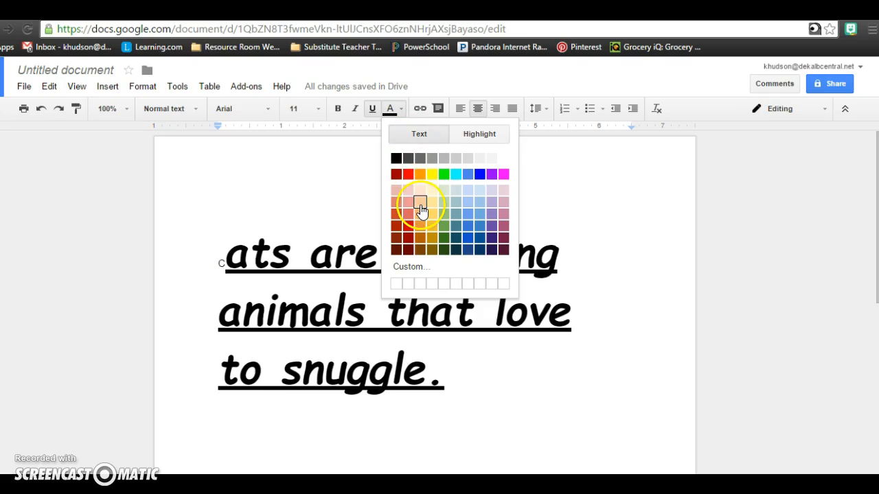
{"action": "left_click", "coordinate": [409, 175]}
{"action": "type", "text": "Cats"}
{"action": "key", "text": "Return"}
{"action": "left_click", "coordinate": [458, 226]}
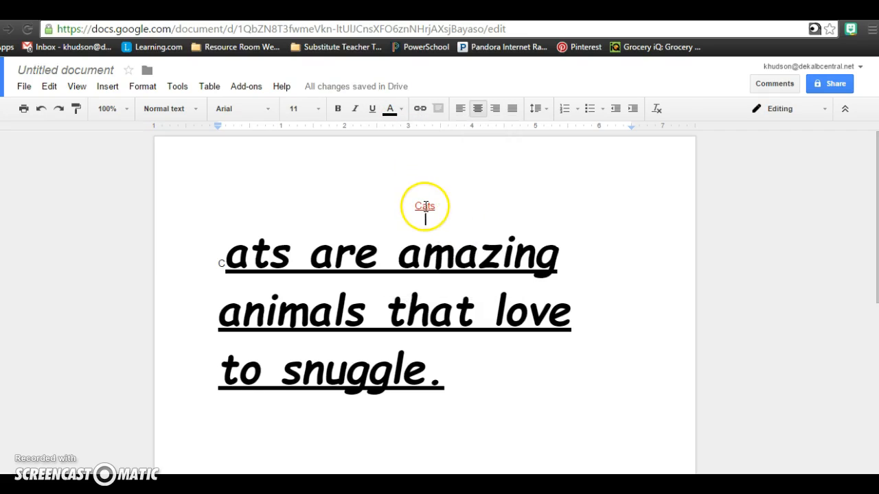
Step: Highlight the words "animals that love to snuggle." in bright green
{"action": "left_click_drag", "start_coordinate": [462, 373], "coordinate": [227, 306]}
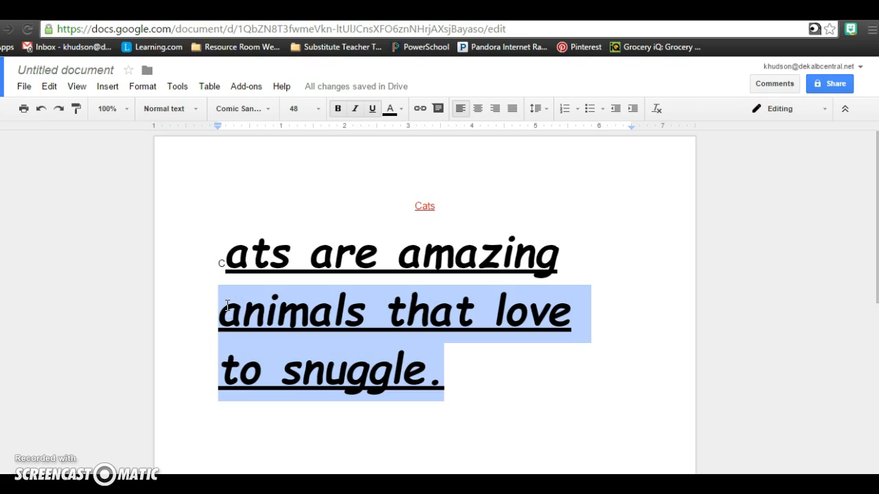
{"action": "left_click", "coordinate": [405, 112]}
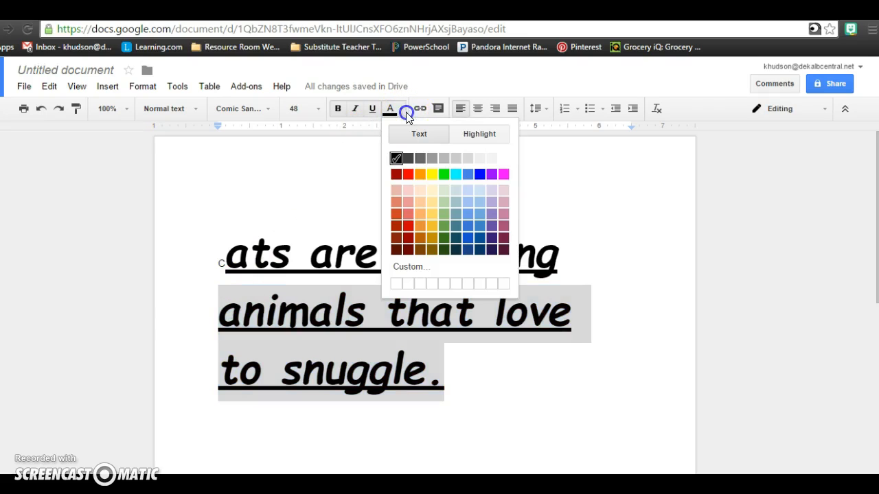
{"action": "left_click", "coordinate": [479, 135]}
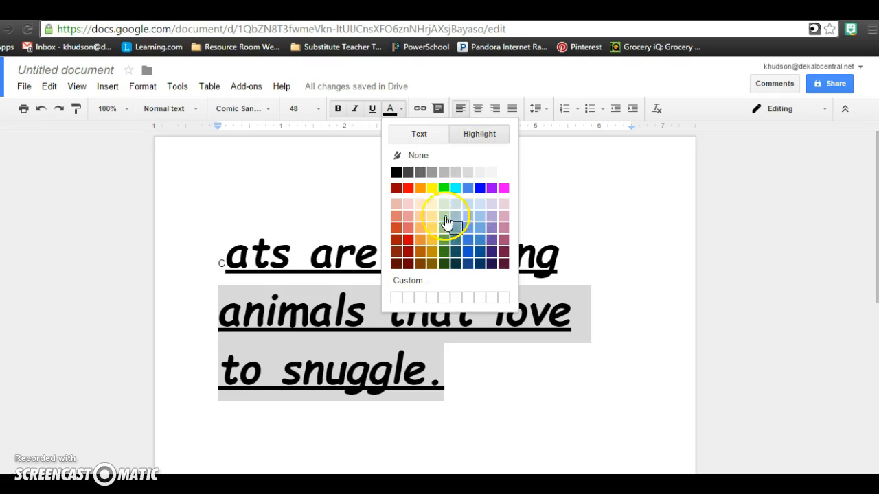
{"action": "left_click", "coordinate": [443, 189]}
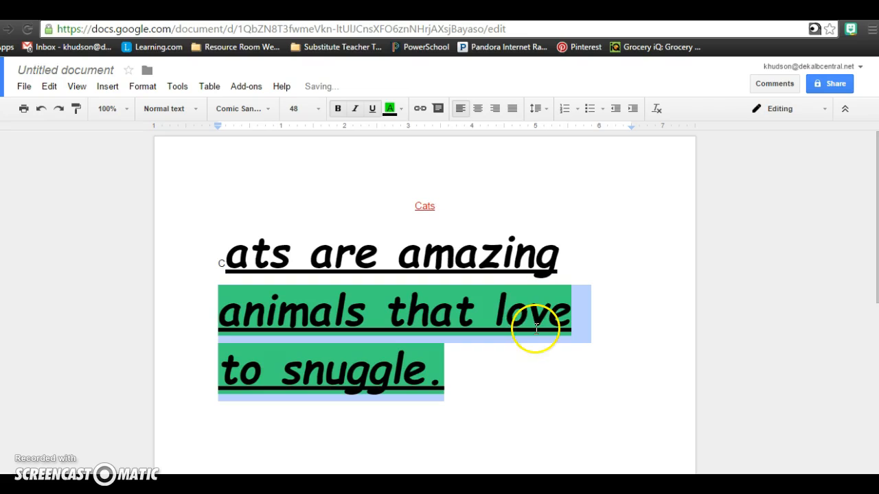
{"action": "left_click", "coordinate": [543, 350]}
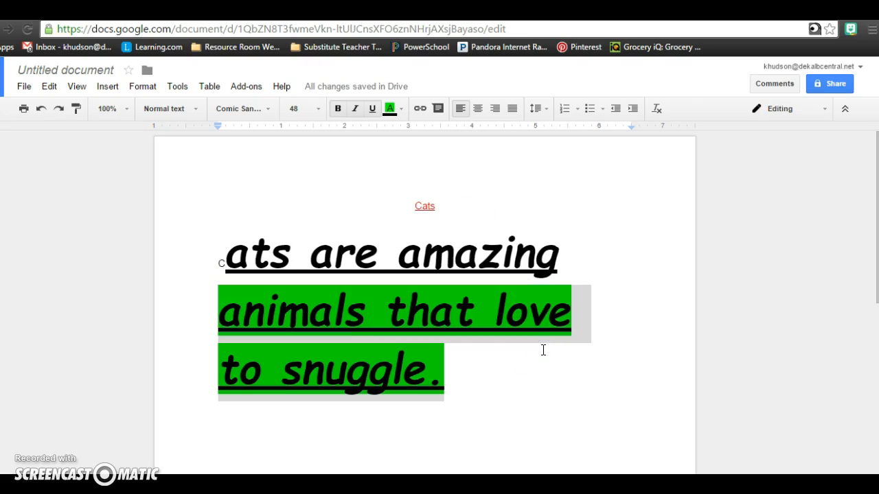